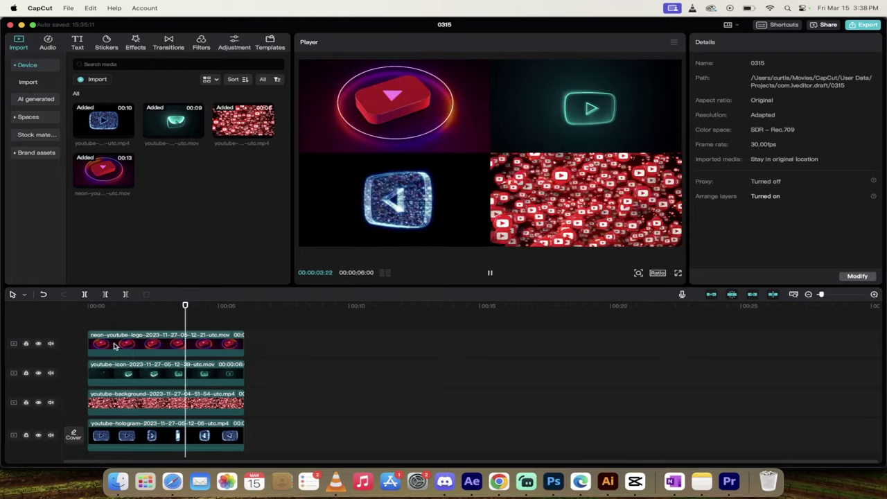
Scrub the preview back to the start in the new, empty project
drag(176, 307, 81, 307)
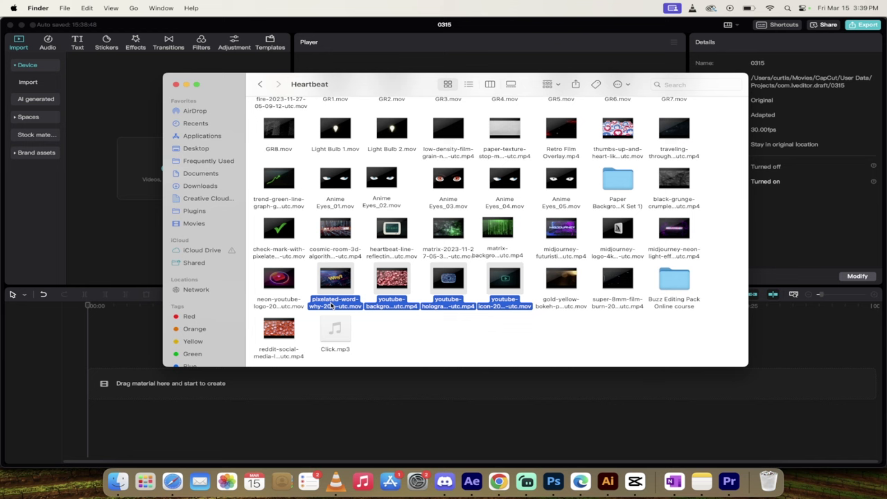
Import pixelated-word, youtube-background, youtube-hologram and youtube-icon from the Heartbeat folder into the media library
drag(333, 303, 156, 195)
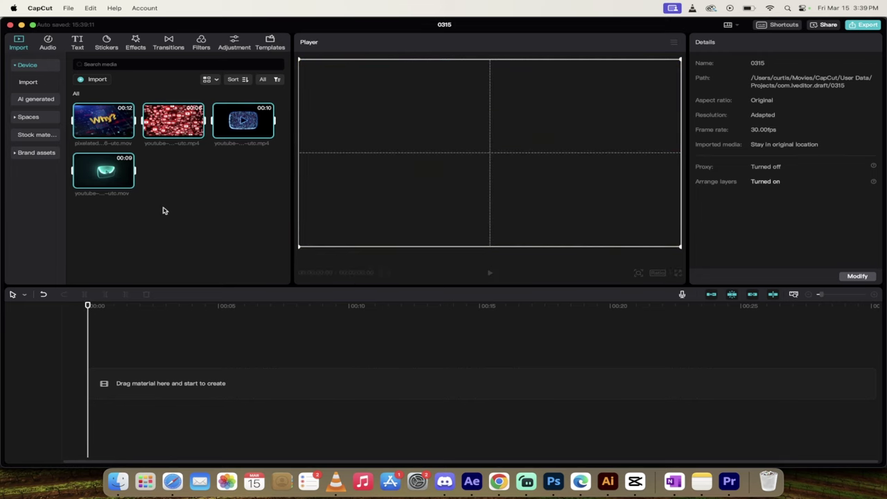
Place youtube-icon, pixelated-word, youtube-background and youtube-hologram on four stacked tracks, bottom to top
click(162, 210)
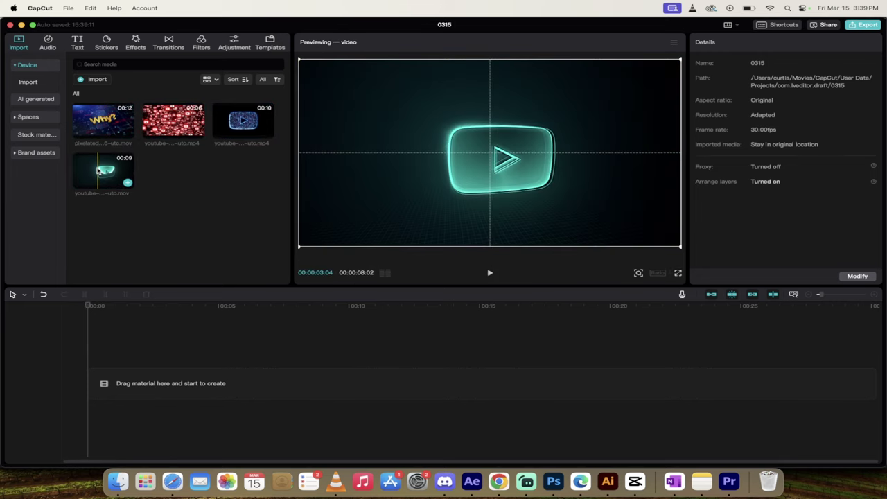
drag(98, 170, 90, 385)
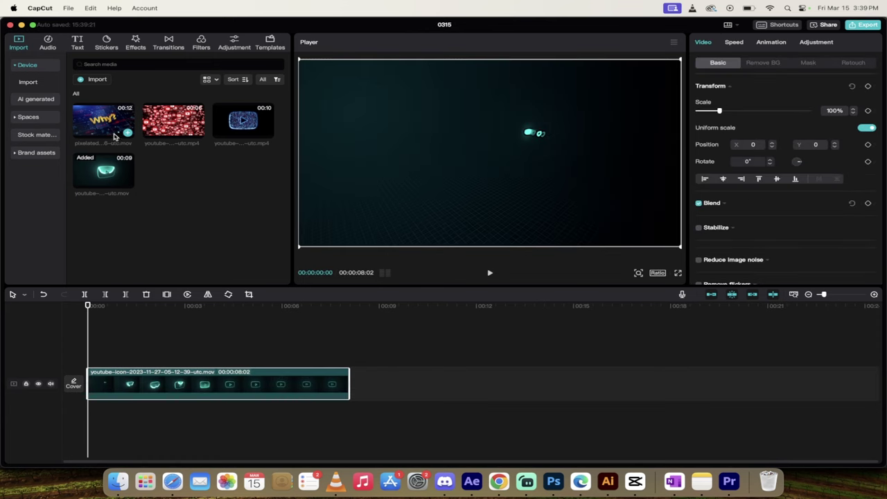
drag(114, 136, 94, 357)
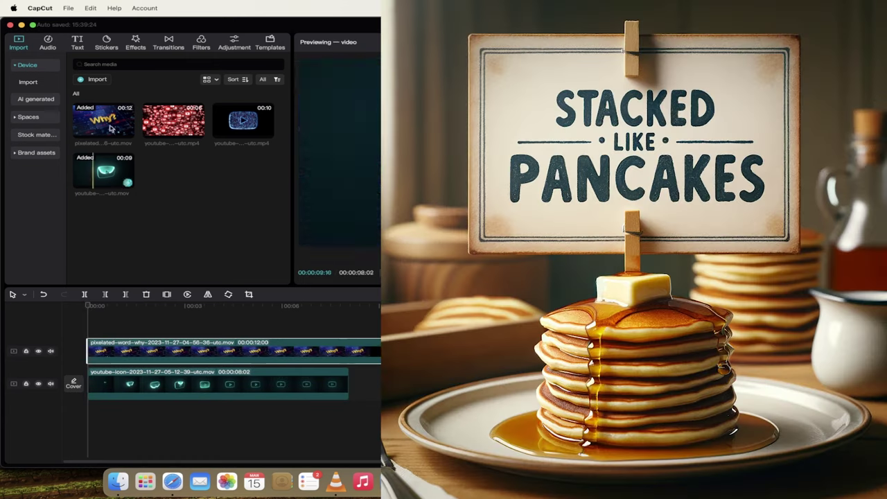
drag(167, 114, 92, 331)
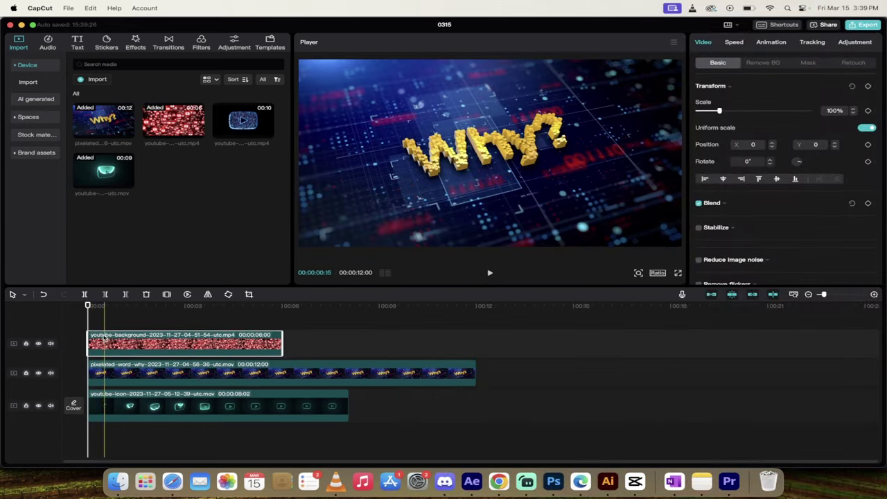
drag(239, 121, 91, 330)
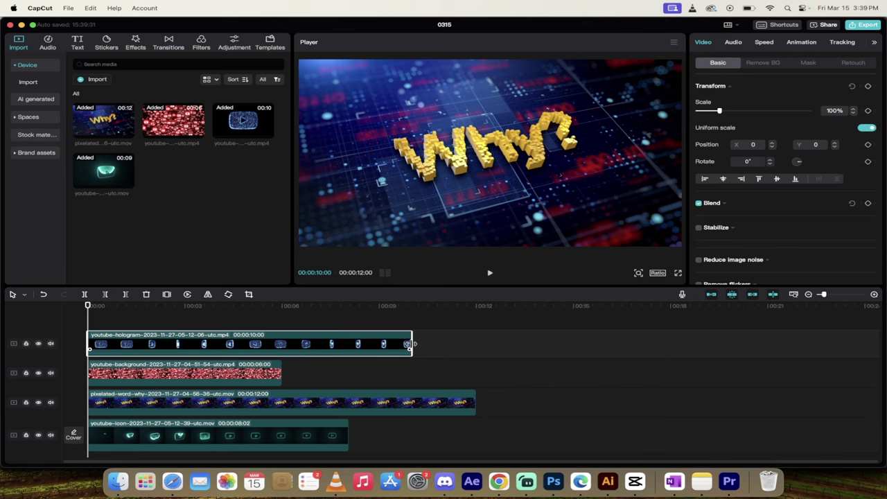
Trim the hologram, Why? and icon clips so each ends at 00:00:06:00
drag(409, 343, 283, 344)
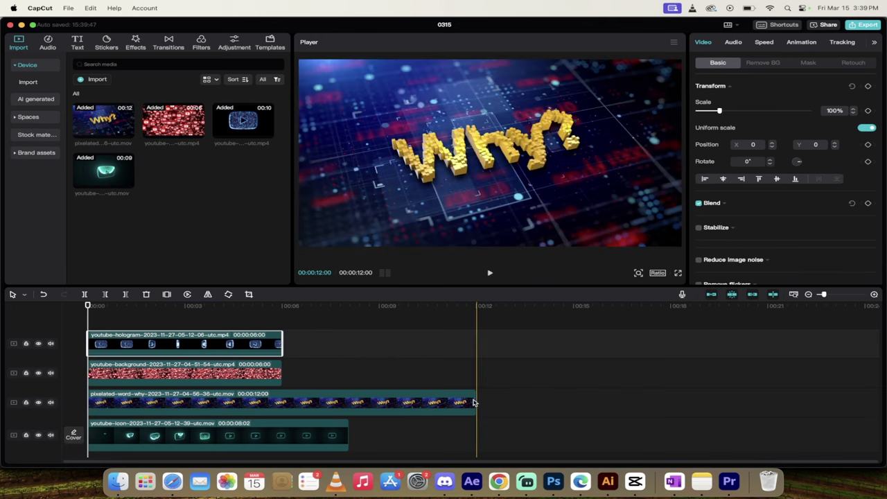
drag(474, 402, 283, 402)
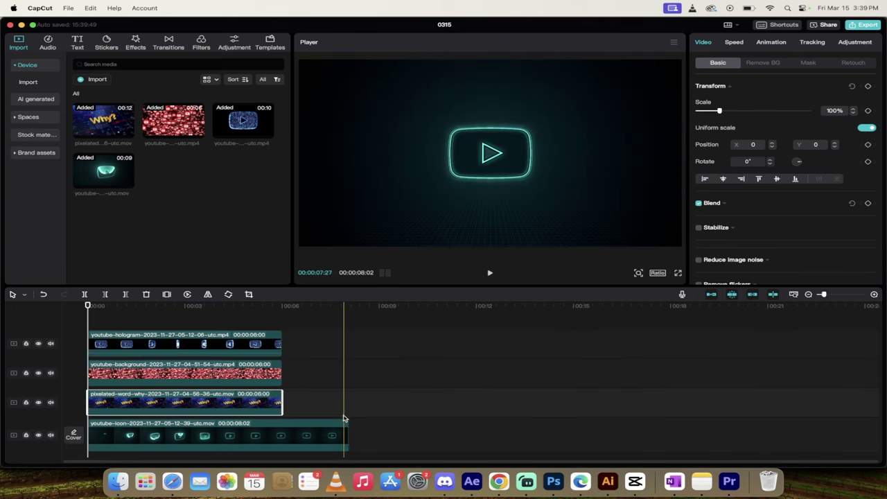
drag(347, 430, 280, 431)
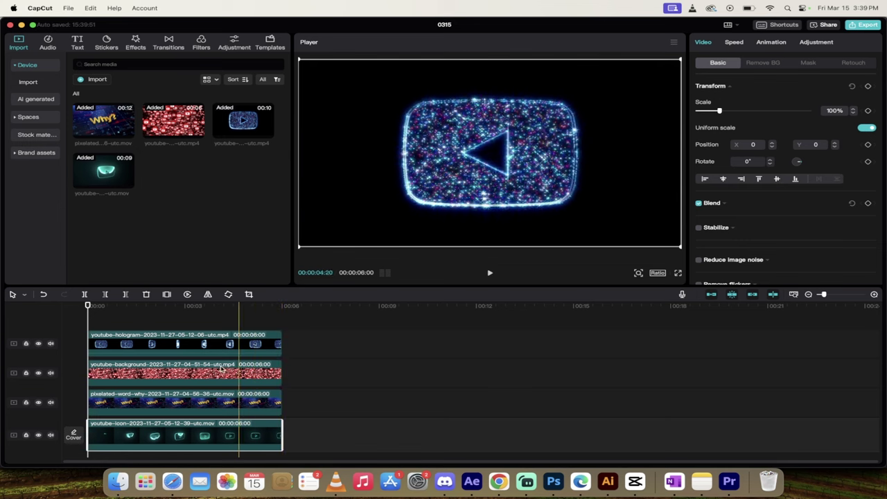
Scale the hologram clip to 50% and move it to the top-left quarter (X -960, Y 540)
click(136, 341)
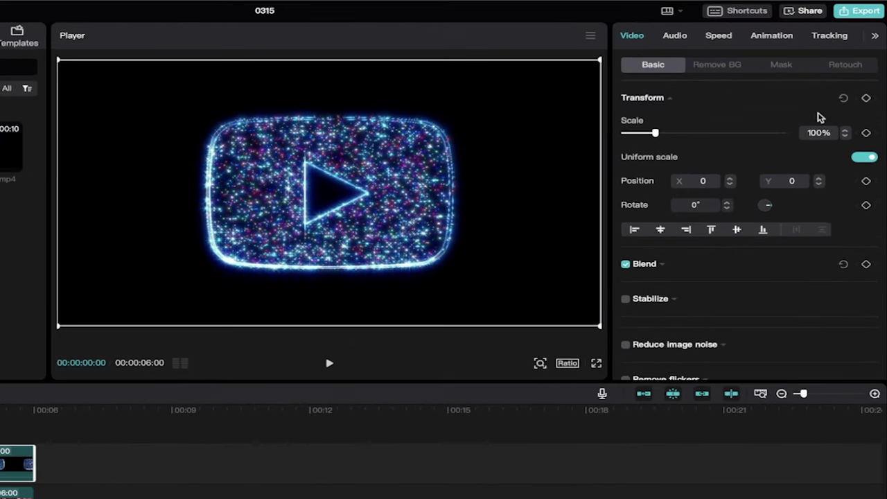
click(820, 134)
text(50)
key(Return)
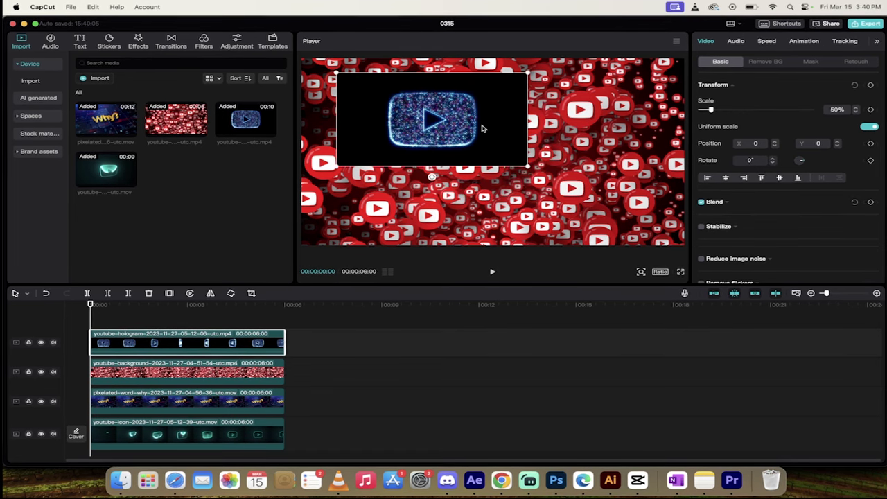
drag(483, 129, 519, 155)
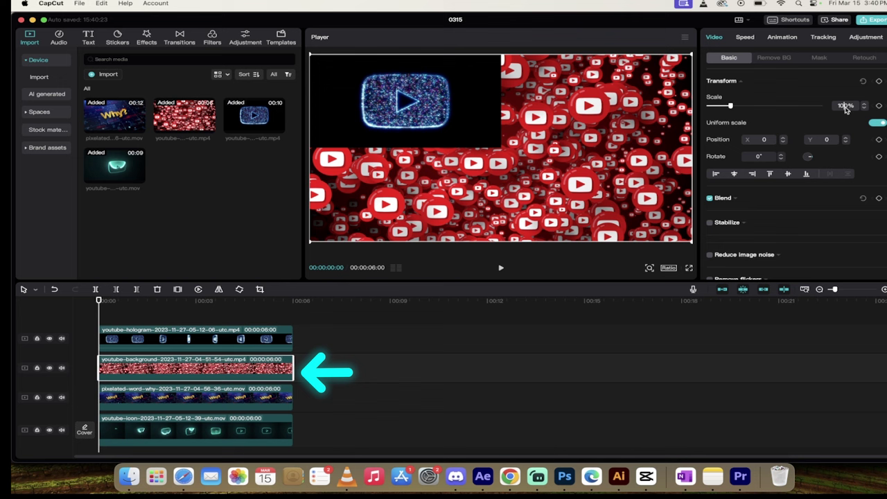
Set the red background clip to 50% scale in the top-right quarter (X 960, Y 540)
click(847, 104)
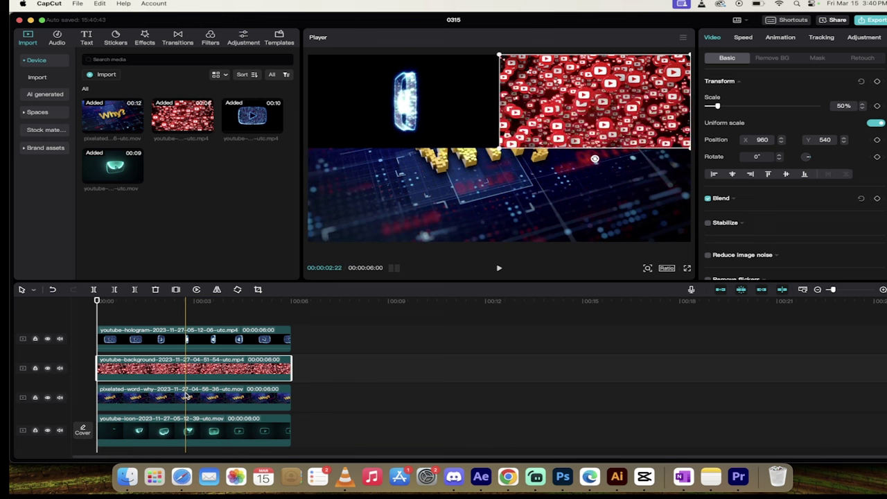
click(143, 400)
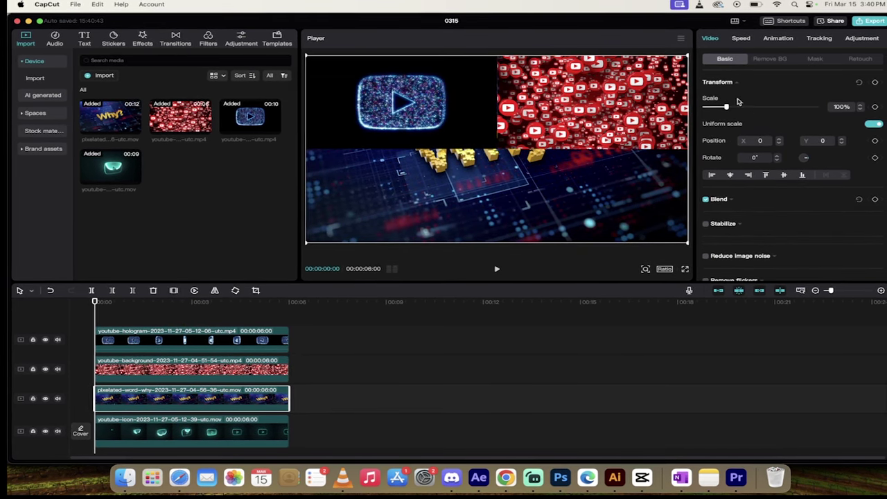
Scale the Why? clip to 50% and move it to the bottom-right quarter (X 960, Y -540)
click(840, 107)
text(50)
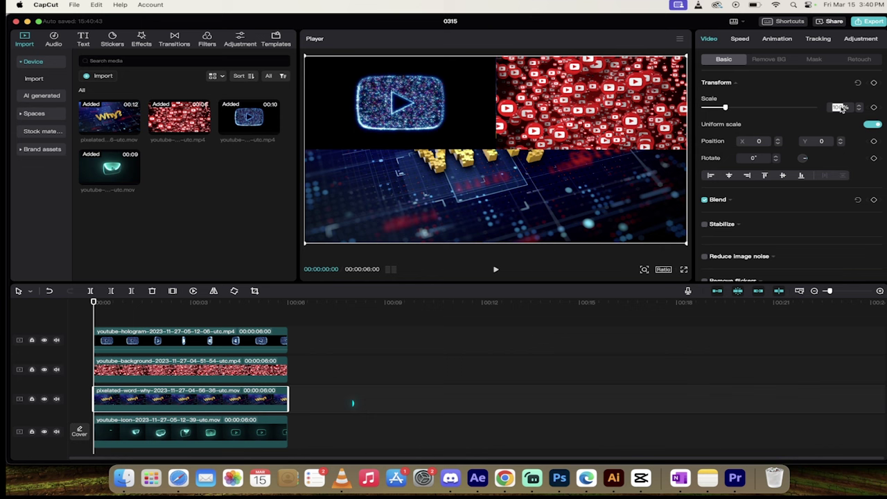
key(Return)
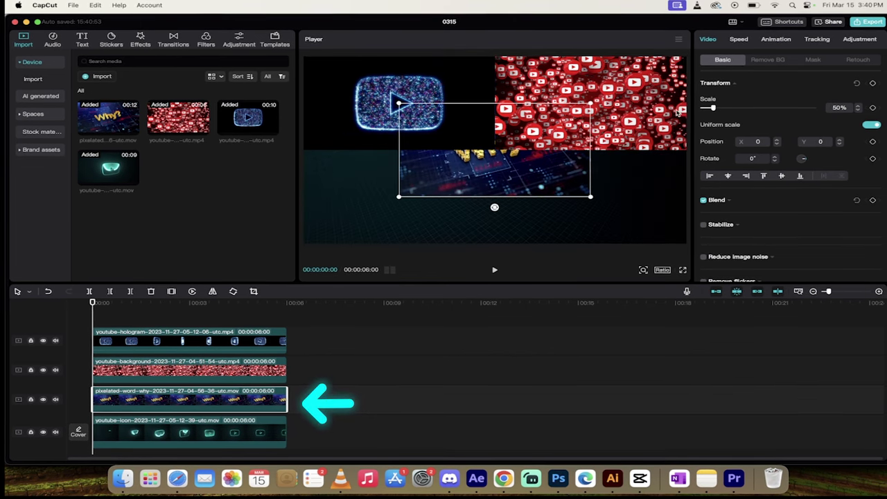
drag(458, 174, 550, 222)
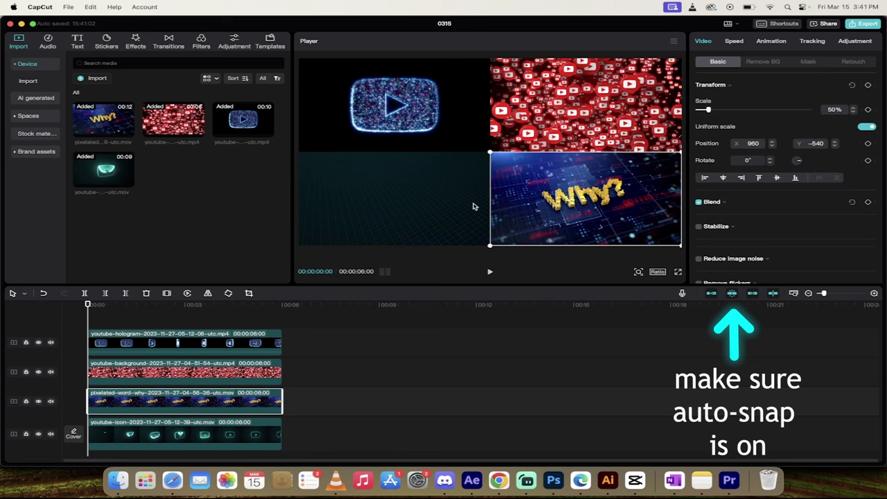
click(158, 435)
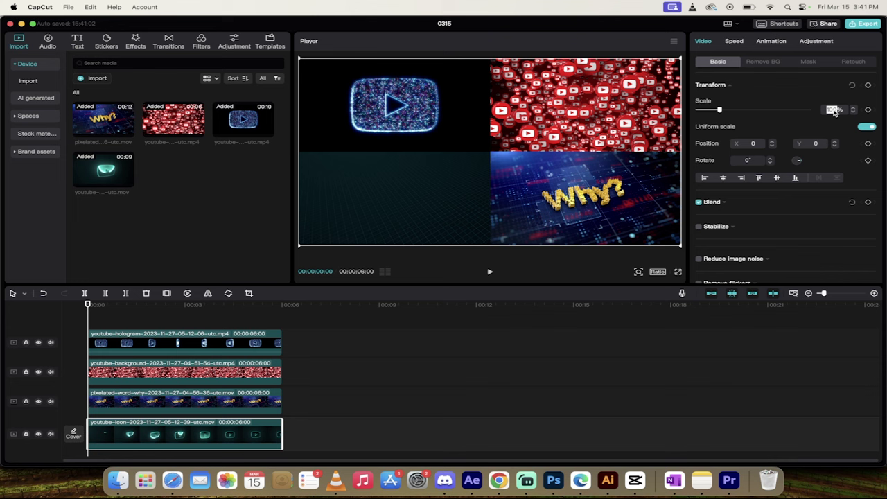
Scale the icon clip to 50% and snap it into the bottom-left quarter
text(50)
key(Return)
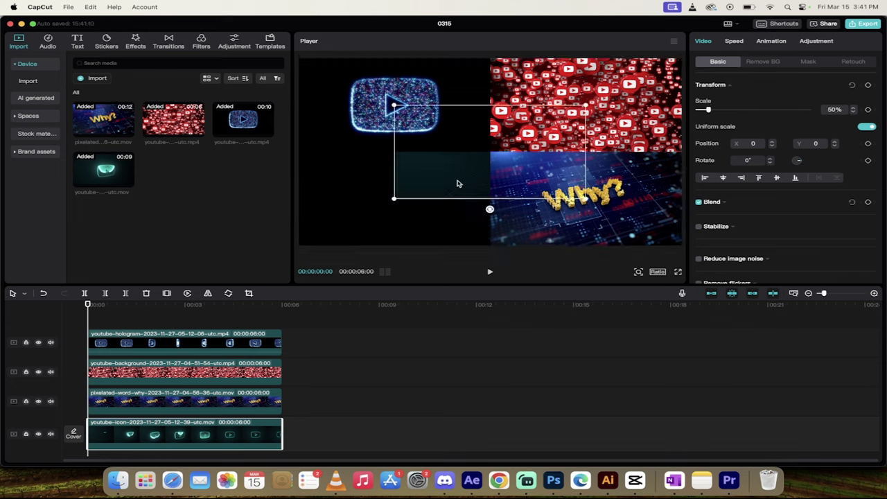
drag(458, 184, 363, 234)
click(92, 309)
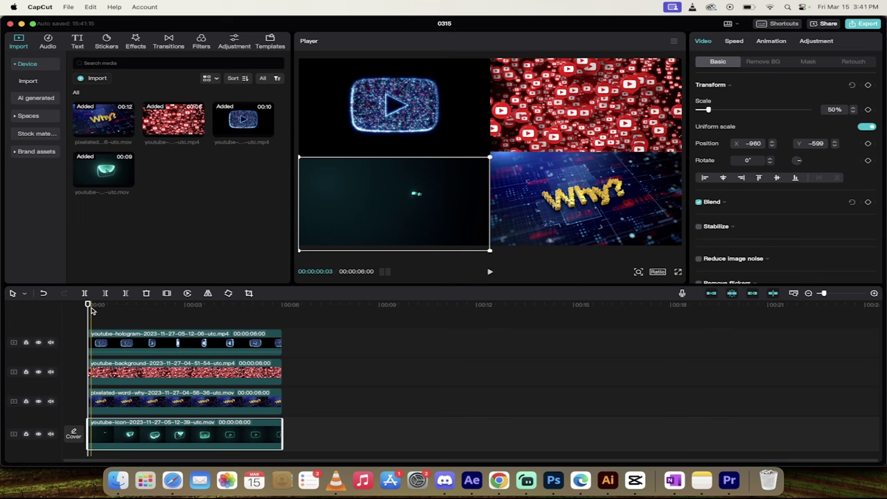
Preview the four-way split screen, then select all four clips on the timeline
key(space)
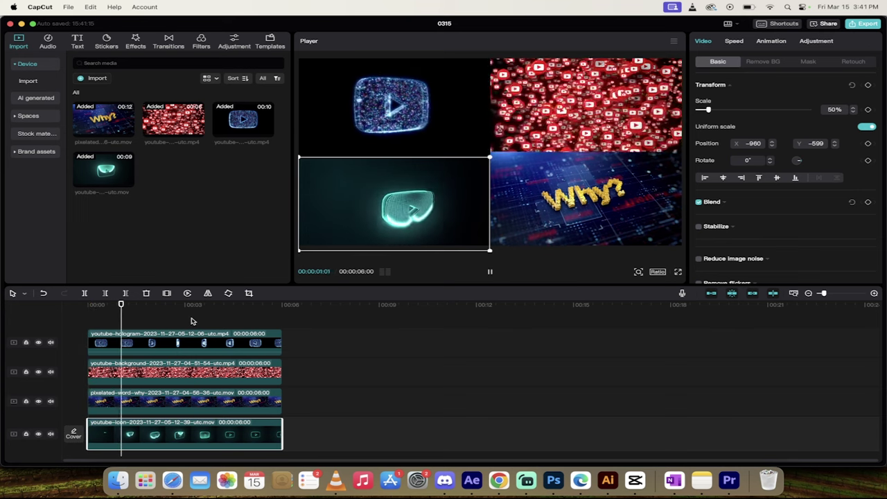
key(space)
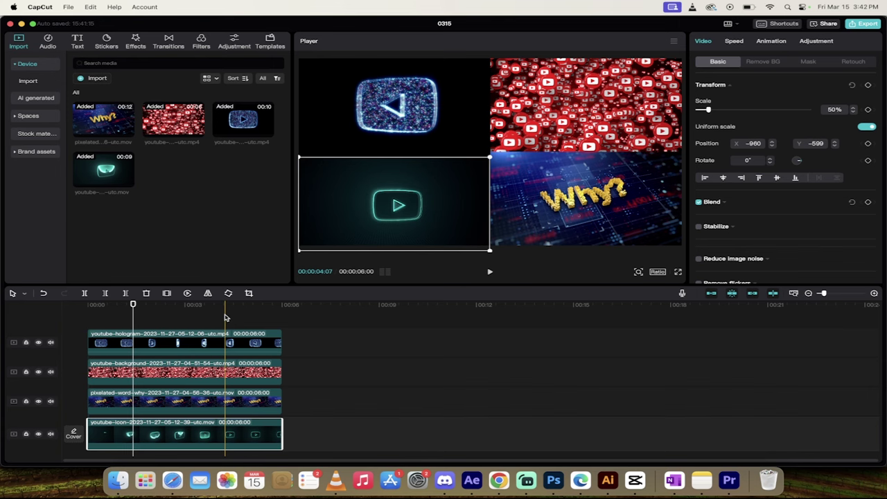
drag(347, 440, 150, 315)
Delete all clips, stack youtube-icon above the Why? clip, and set the playhead to 00:00:01:17
key(Delete)
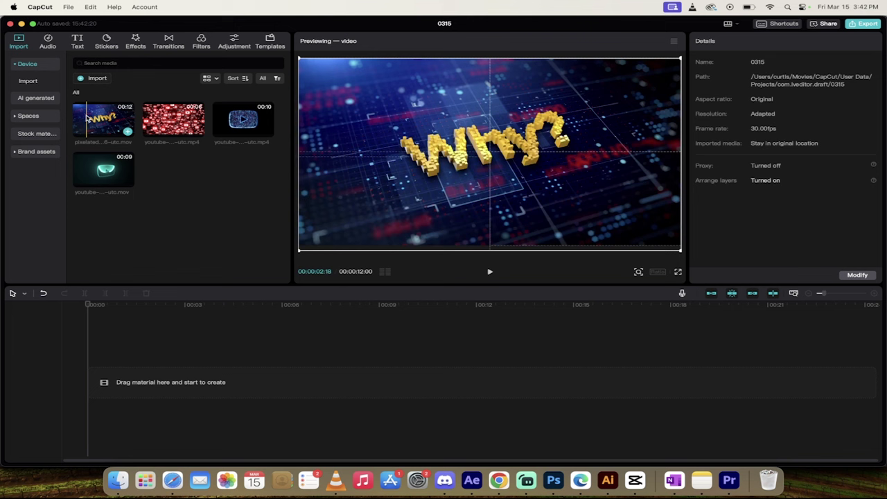
drag(104, 121, 89, 383)
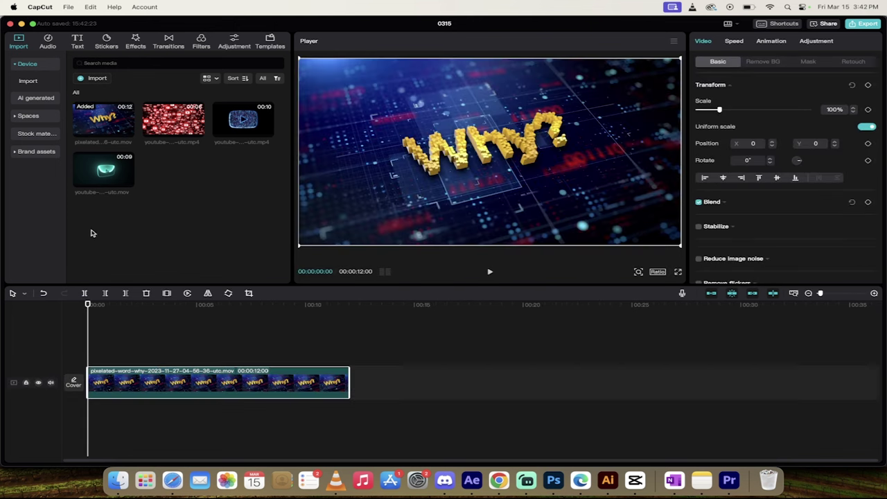
drag(116, 160, 88, 345)
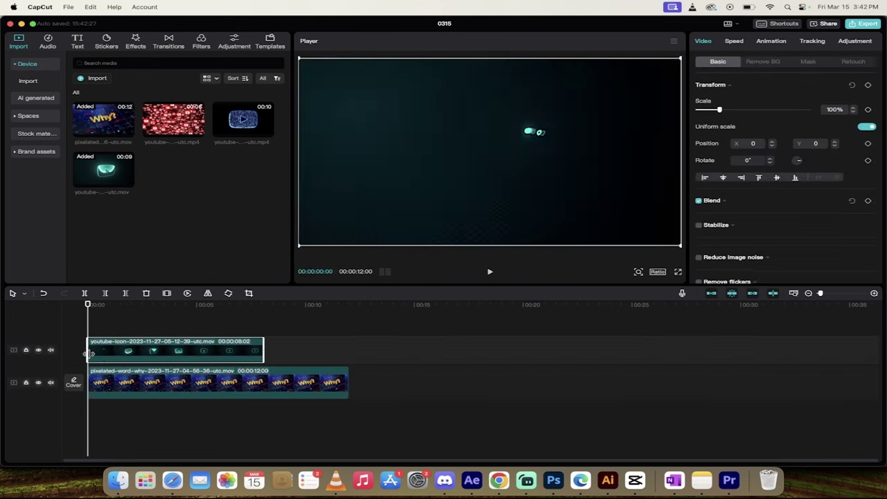
click(119, 307)
drag(119, 306, 122, 306)
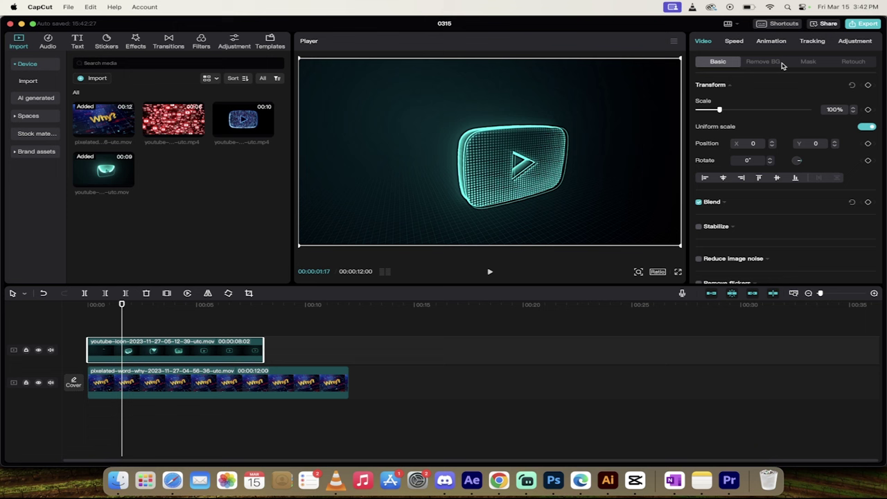
Give the icon clip a Horizontal mask with the split line at X -19, Y 0
click(809, 62)
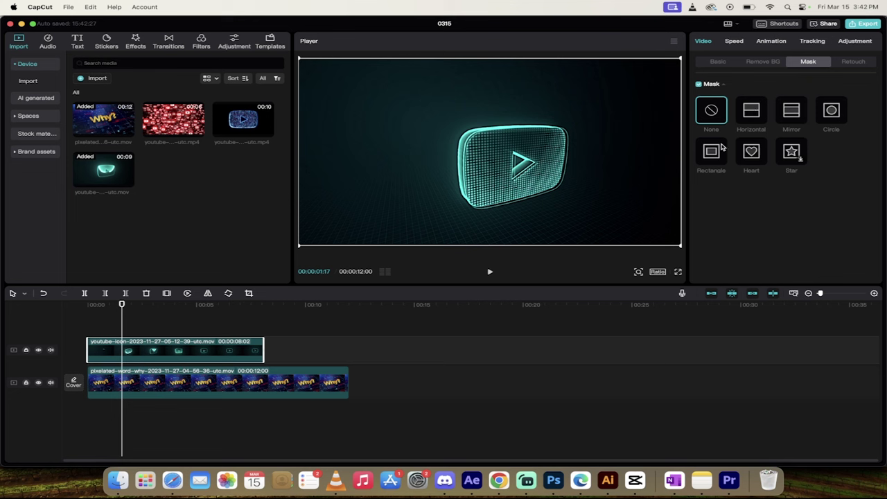
click(752, 112)
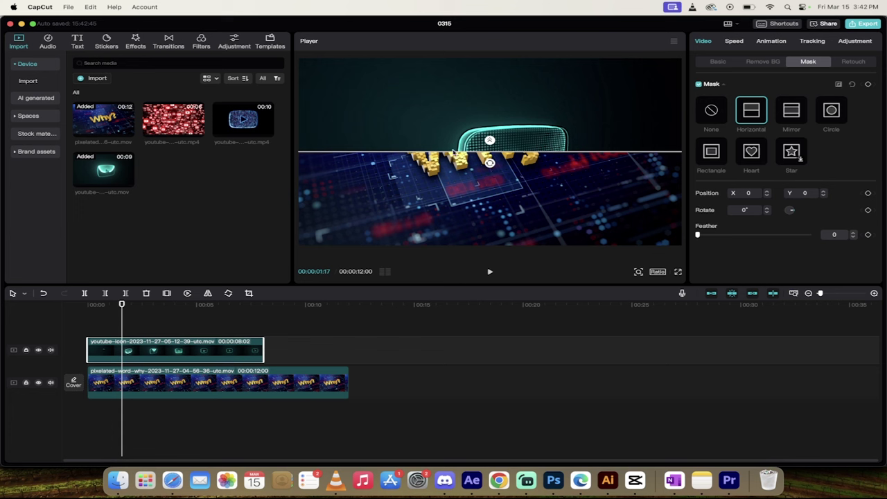
mouse_move(457, 154)
mouse_down()
mouse_move(456, 208)
mouse_move(456, 133)
mouse_move(456, 204)
mouse_move(452, 147)
mouse_move(449, 161)
mouse_move(443, 151)
mouse_up()
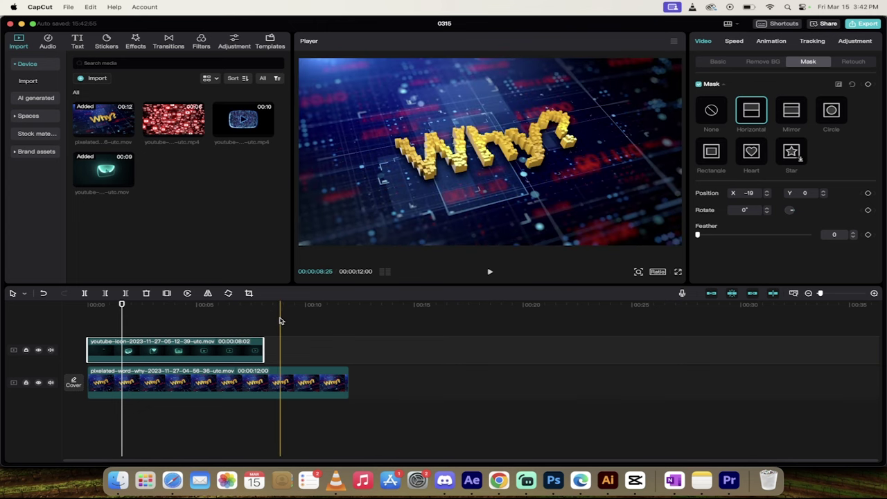